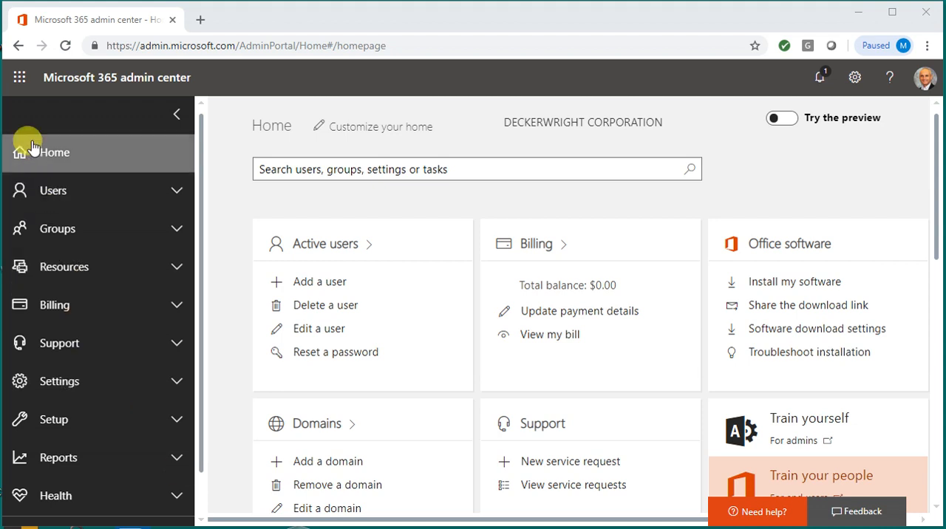
Step: Open the Admin app from the app launcher and display the list of active users
left_click(20, 77)
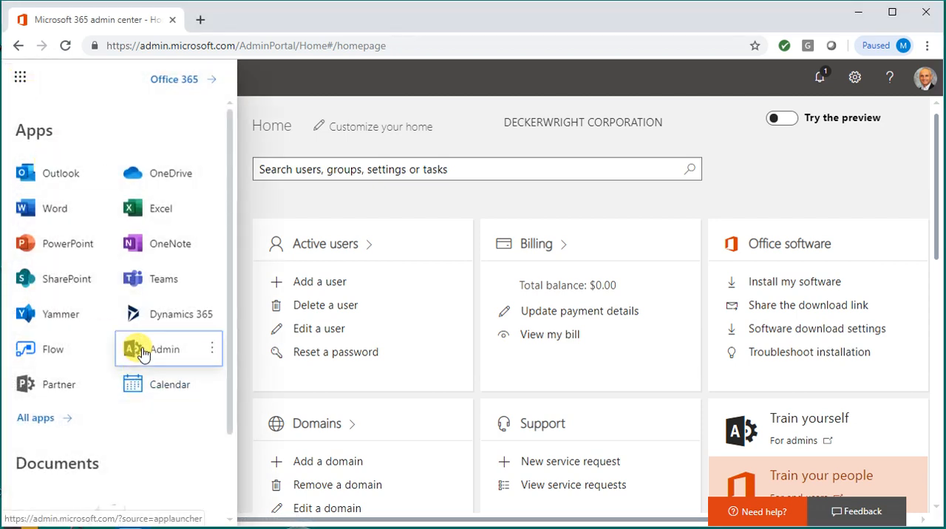
left_click(142, 351)
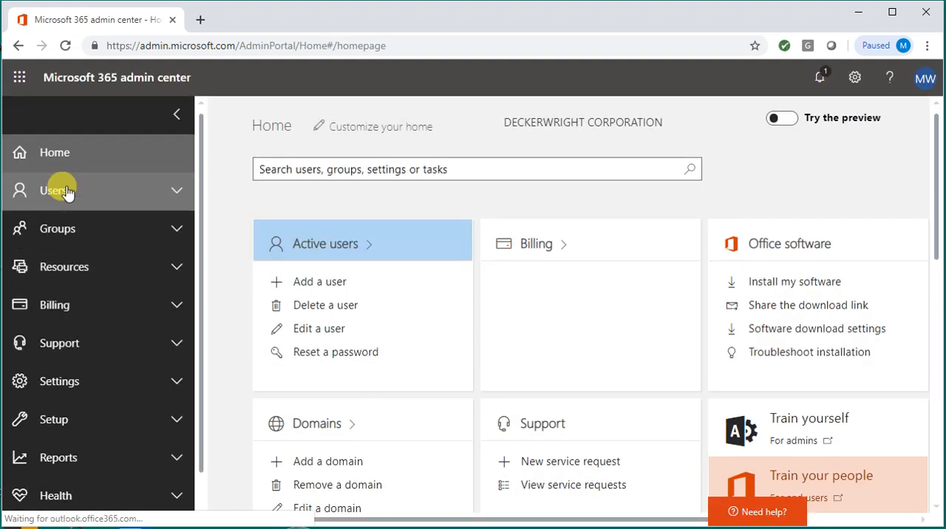
left_click(63, 190)
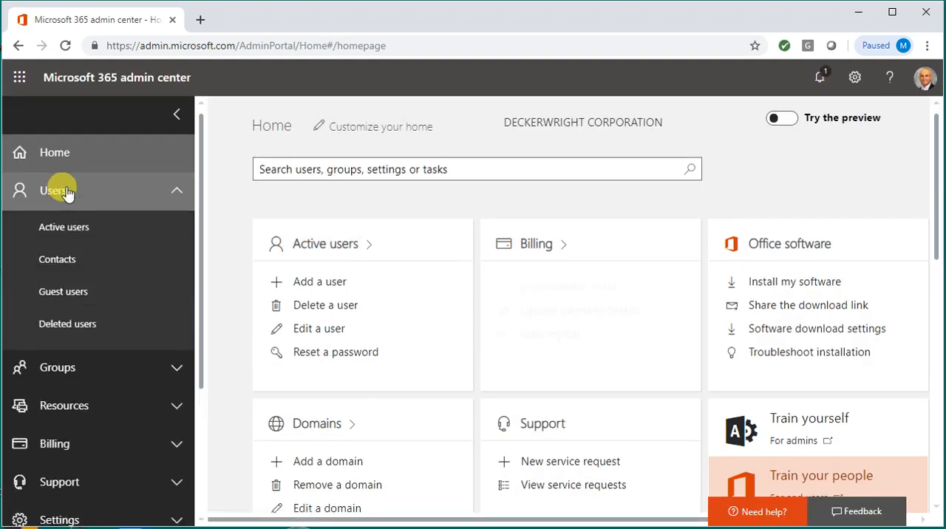
left_click(69, 228)
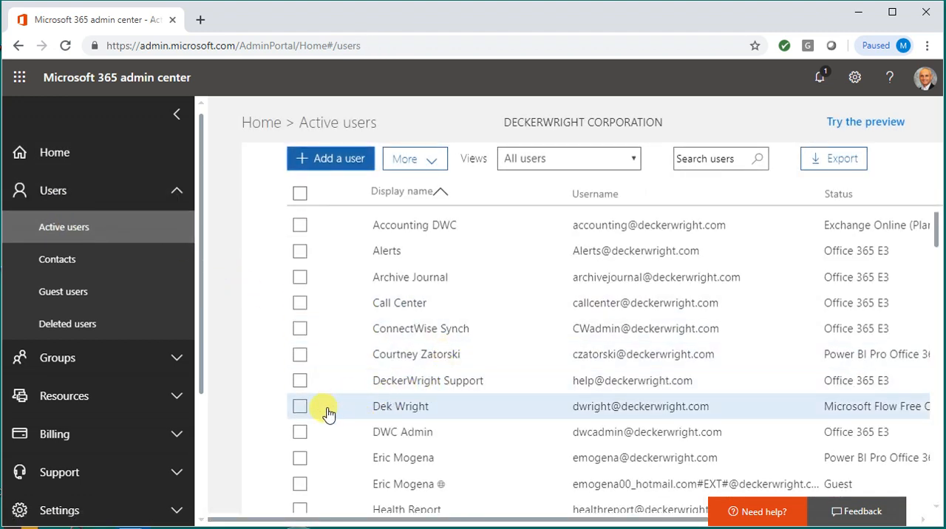
Step: Open the details of the user listed between DeckerWright Support and DWC Admin, and go to multi-factor authentication management
left_click(300, 406)
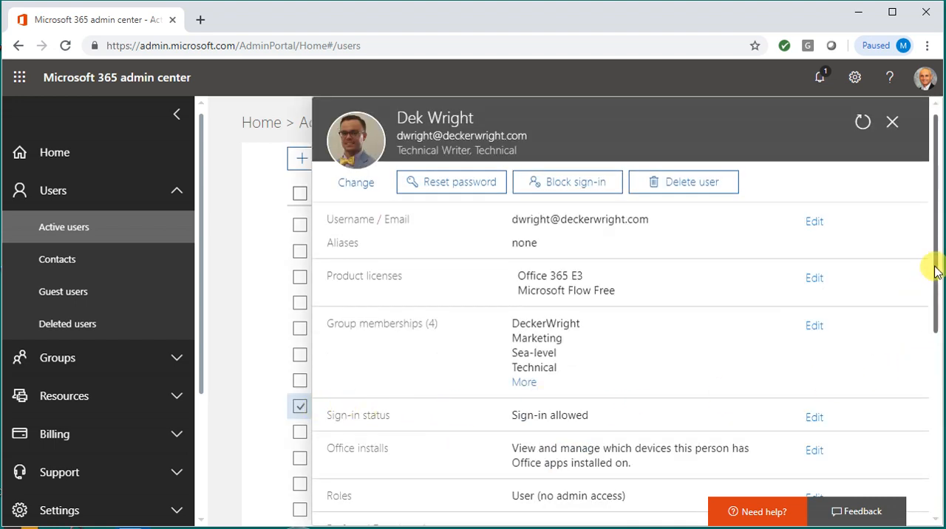
left_click_drag(934, 263, 939, 450)
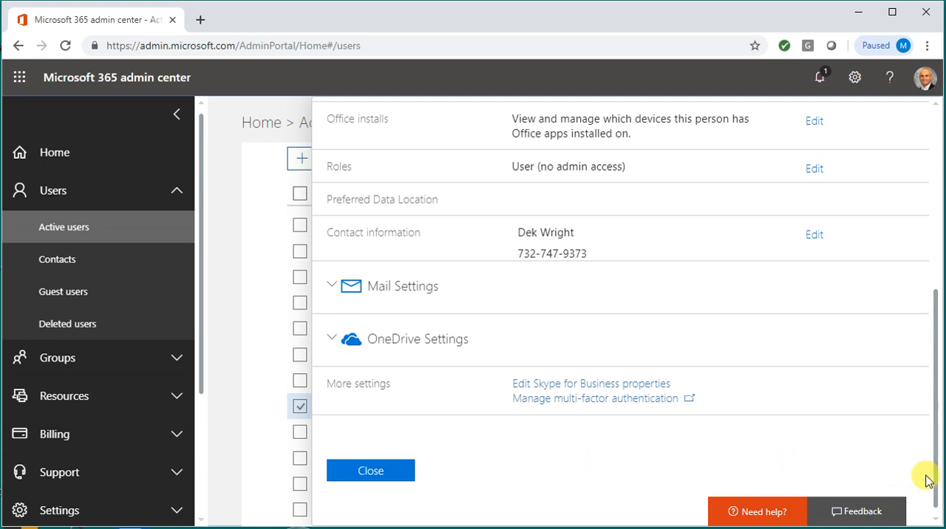
left_click(581, 400)
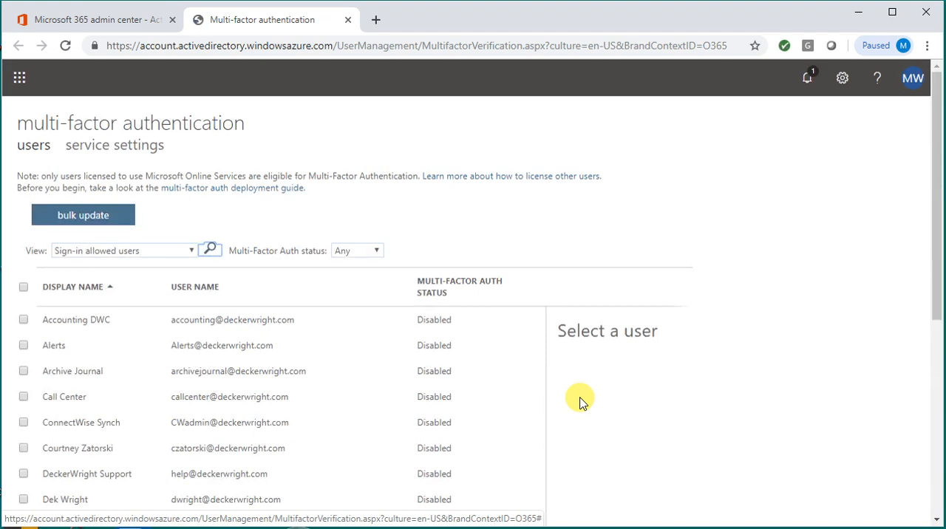
Step: Enable multi-factor authentication for the user listed directly below DeckerWright Support and close the notice
left_click(23, 500)
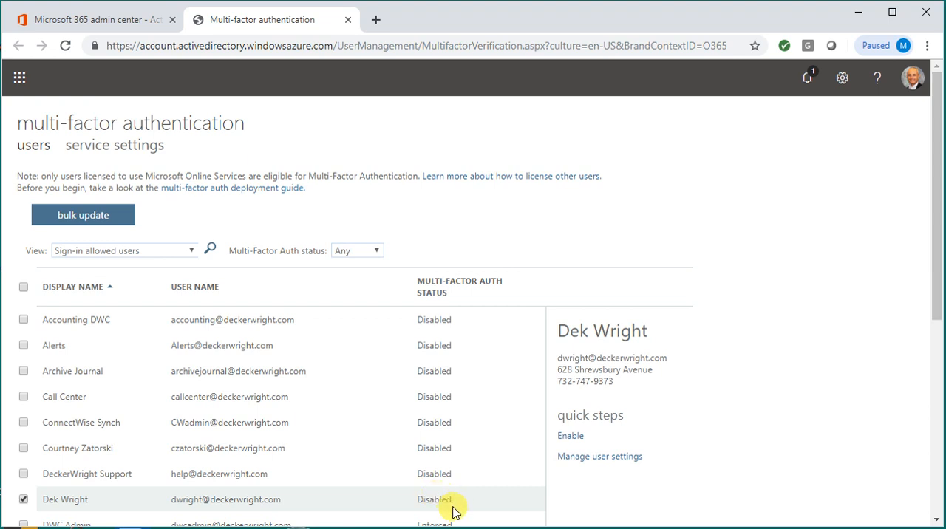
left_click(573, 437)
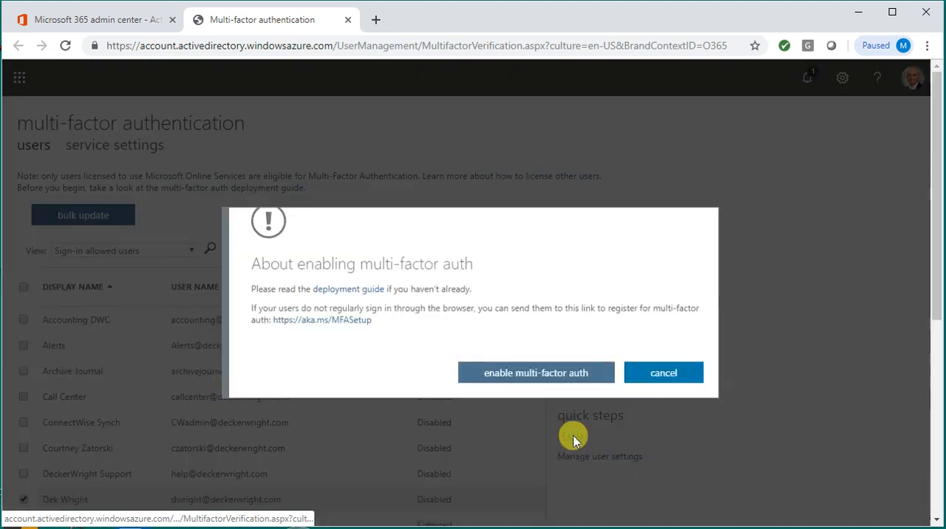
left_click(551, 374)
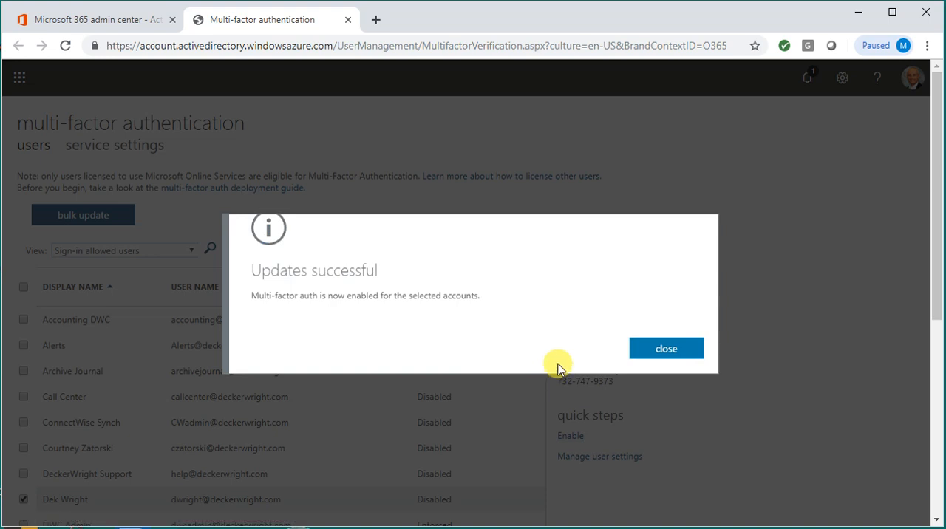
left_click(669, 352)
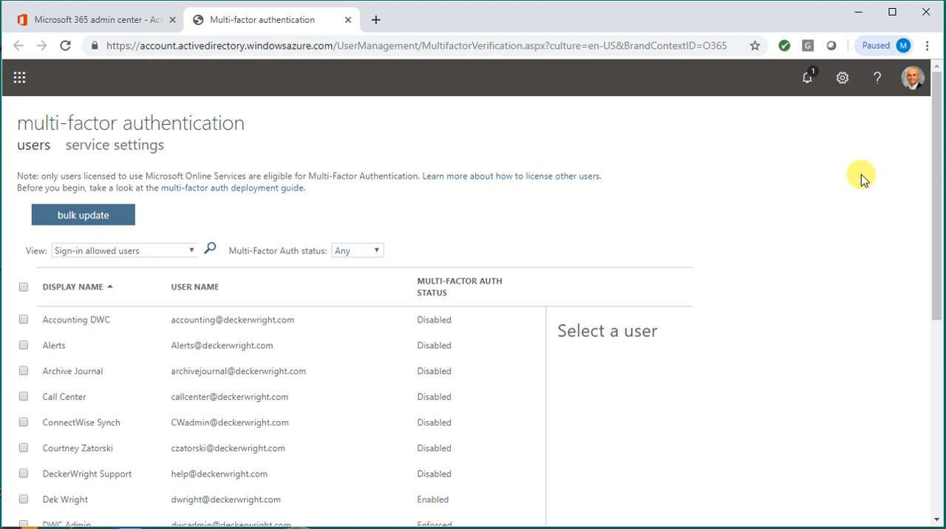
Step: Sign out of the administrator account and close the browser window
left_click(913, 87)
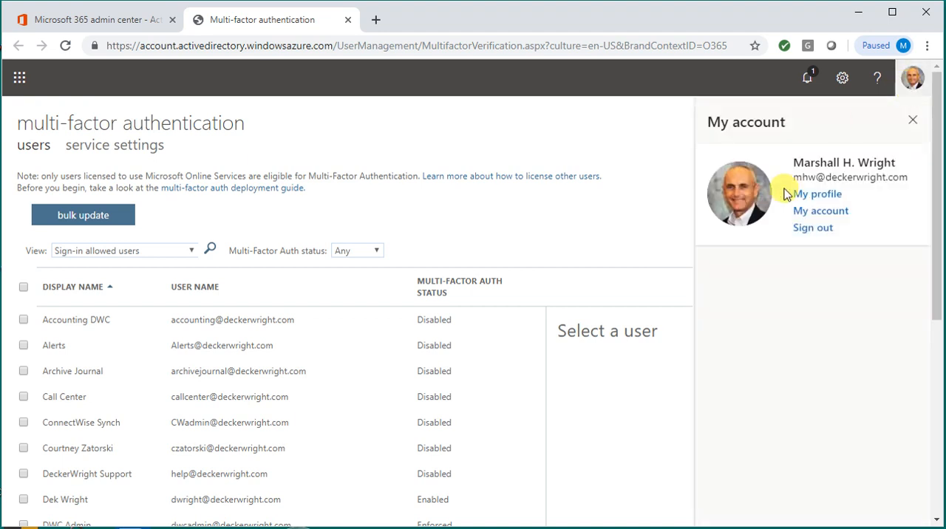
left_click(812, 229)
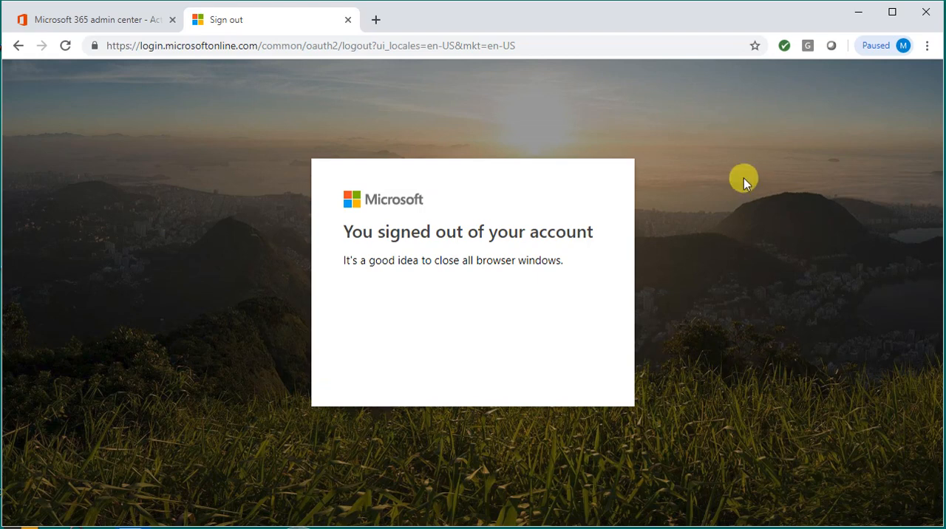
left_click(928, 17)
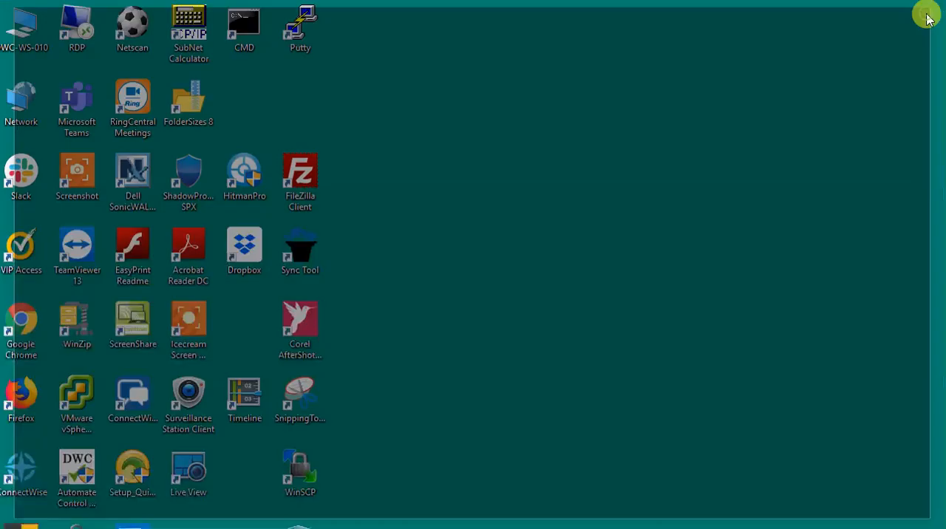
Step: Reopen Google Chrome and go to mail.deckerwright.com
double_click(46, 329)
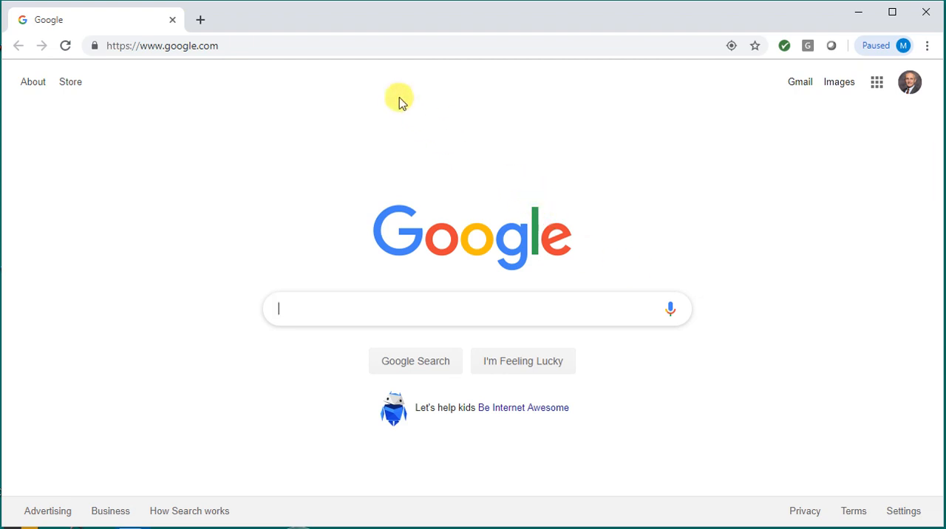
left_click(352, 45)
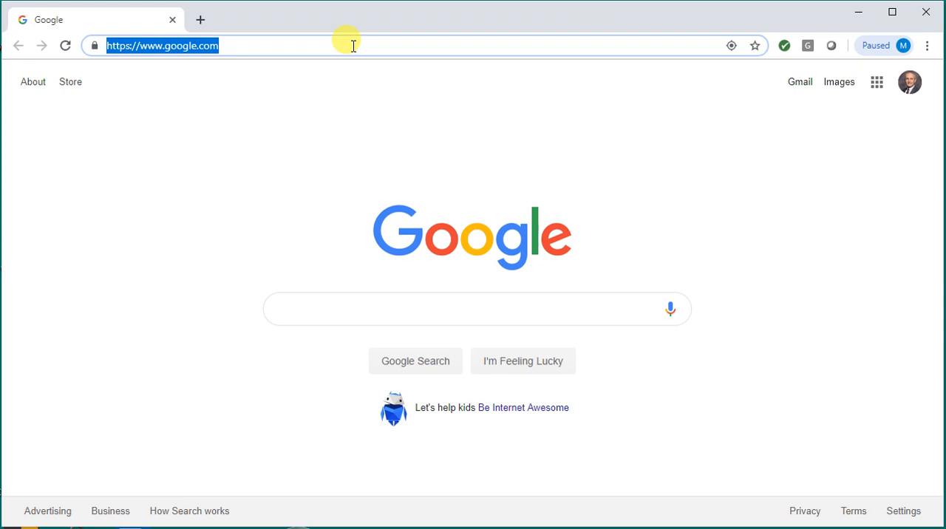
type("mail.deckerwright")
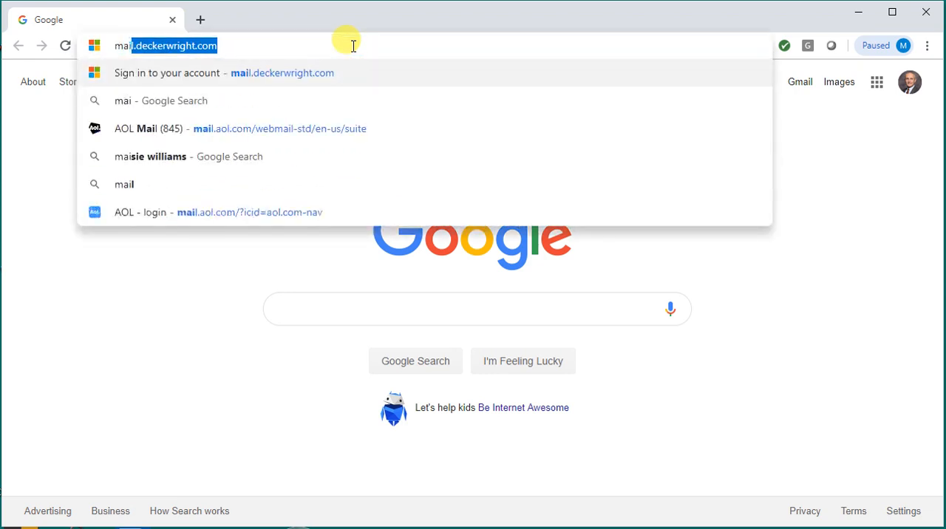
key("Right")
key("Return")
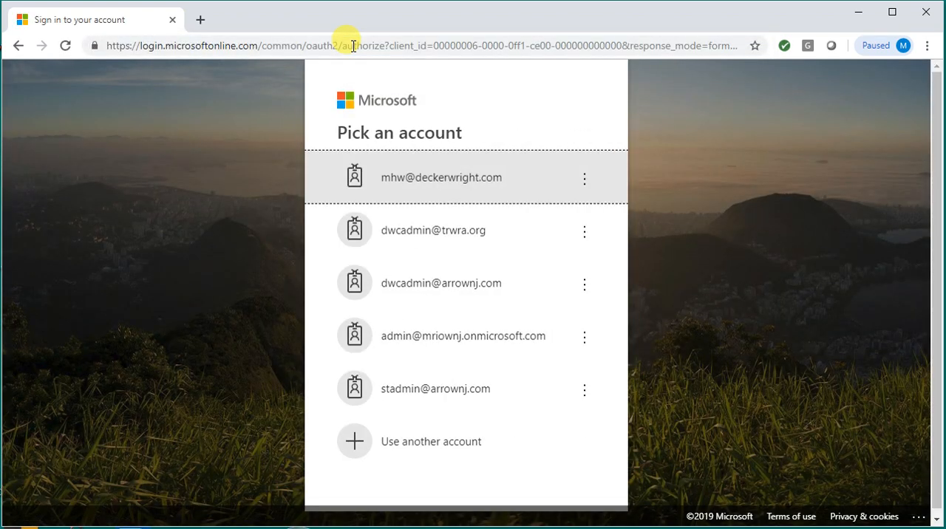
Step: Use another account to sign in, entering the e-mail of the user with multi-factor authentication enabled and choosing the work or school account
left_click(381, 448)
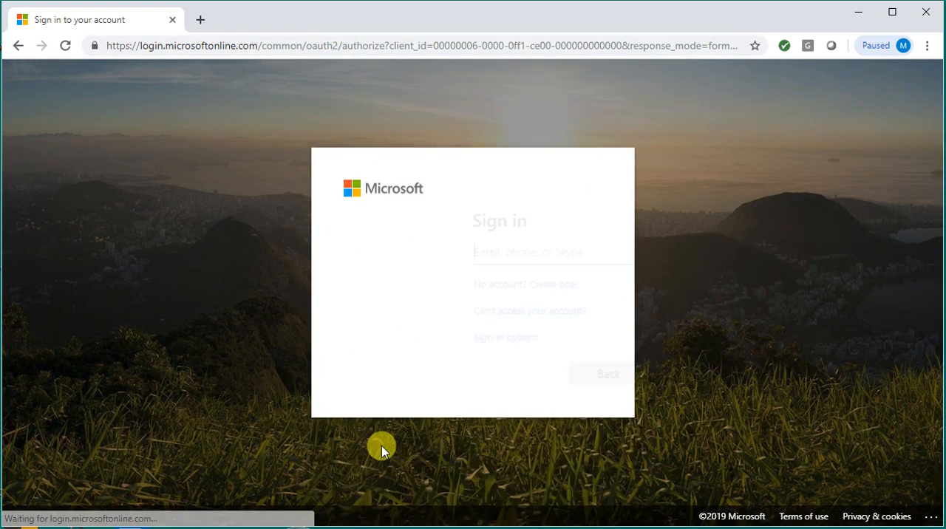
key("BackSpace")
key("BackSpace")
key("BackSpace")
key("BackSpace")
key("BackSpace")
key("BackSpace")
key("BackSpace")
key("BackSpace")
key("BackSpace")
key("BackSpace")
key("BackSpace")
key("BackSpace")
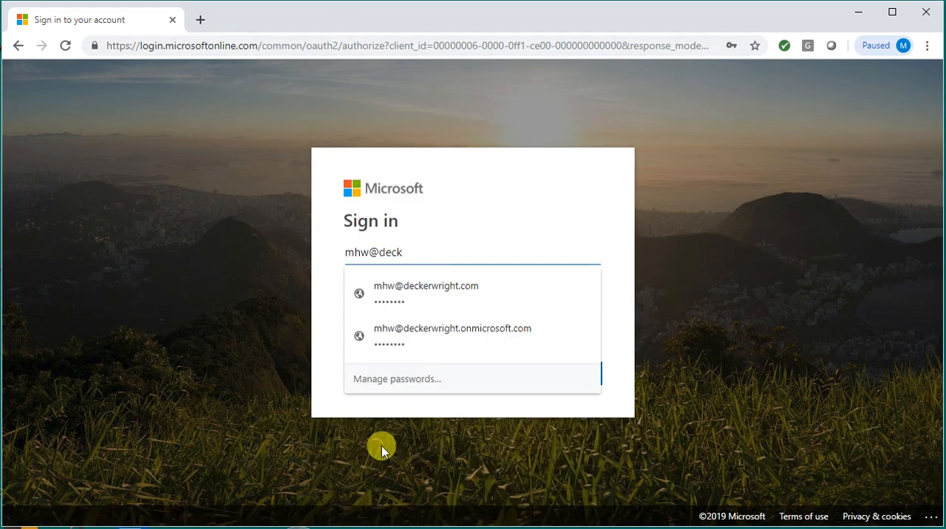
key("BackSpace")
key("BackSpace")
key("BackSpace")
key("BackSpace")
key("BackSpace")
key("BackSpace")
key("BackSpace")
key("BackSpace")
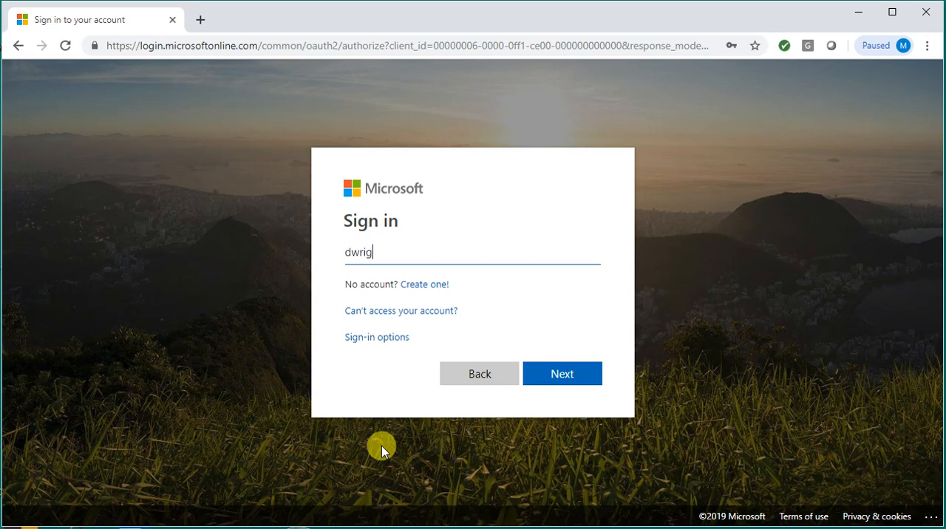
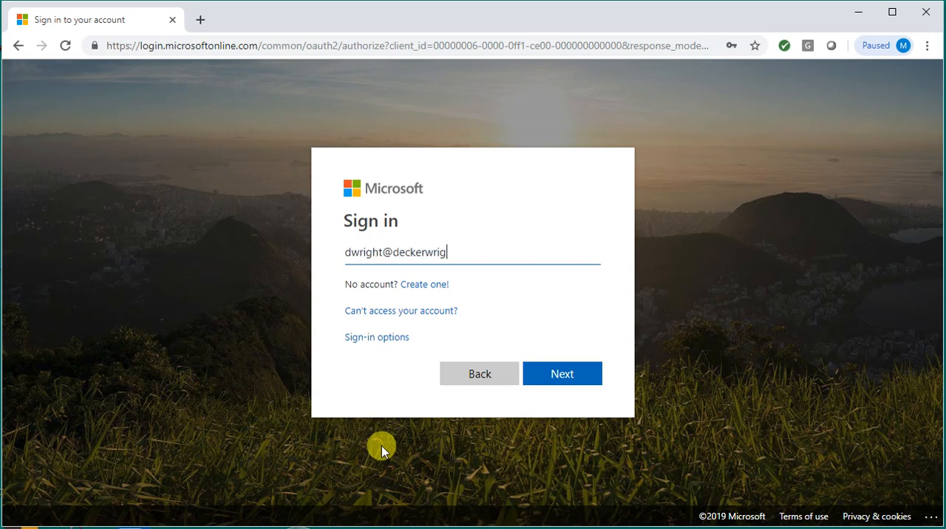
left_click(558, 375)
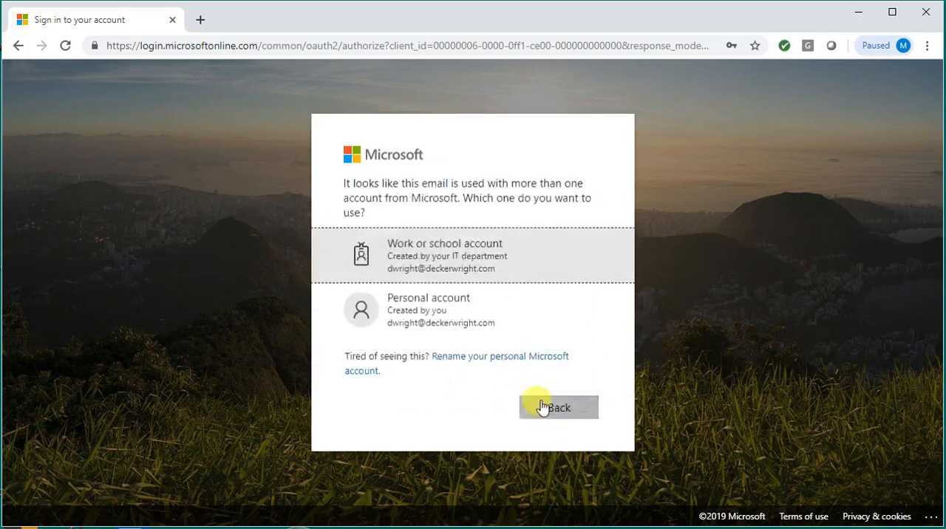
left_click(451, 253)
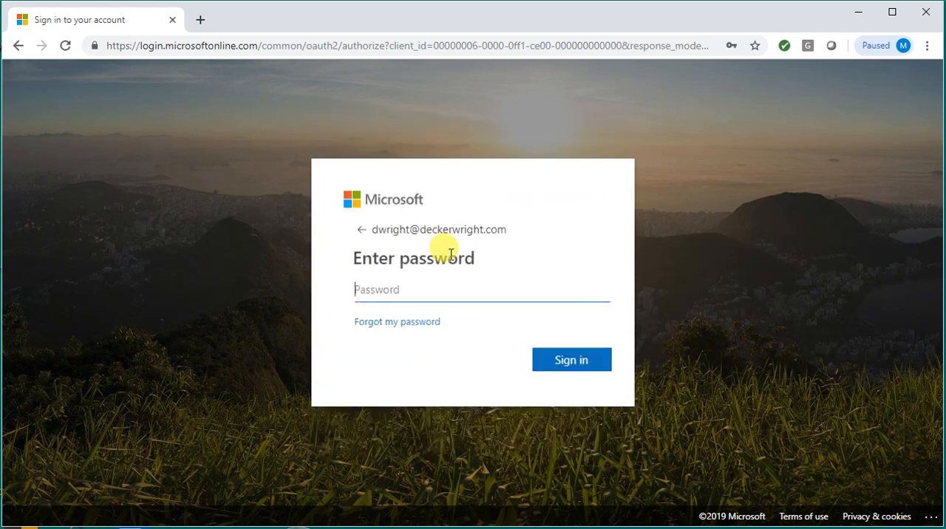
Step: Enter the account password, sign in and continue to the additional security verification setup
left_click(451, 297)
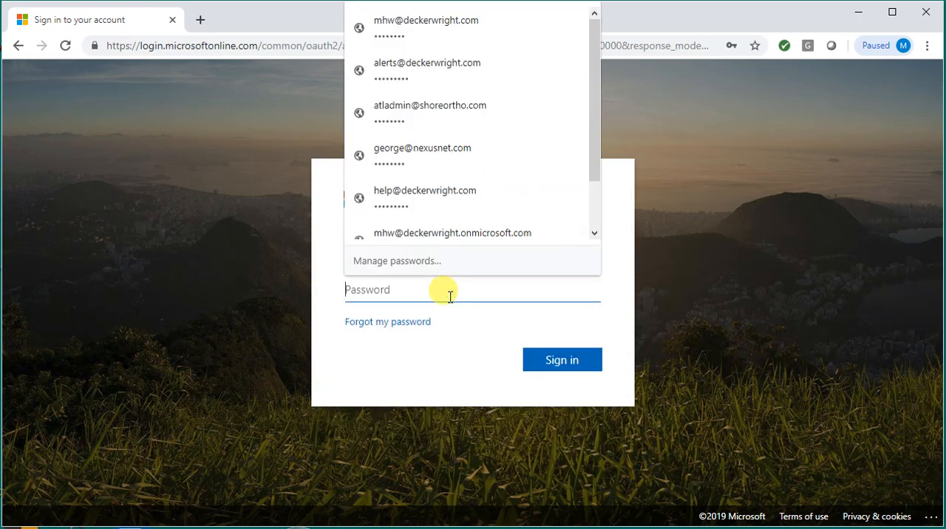
type("••••")
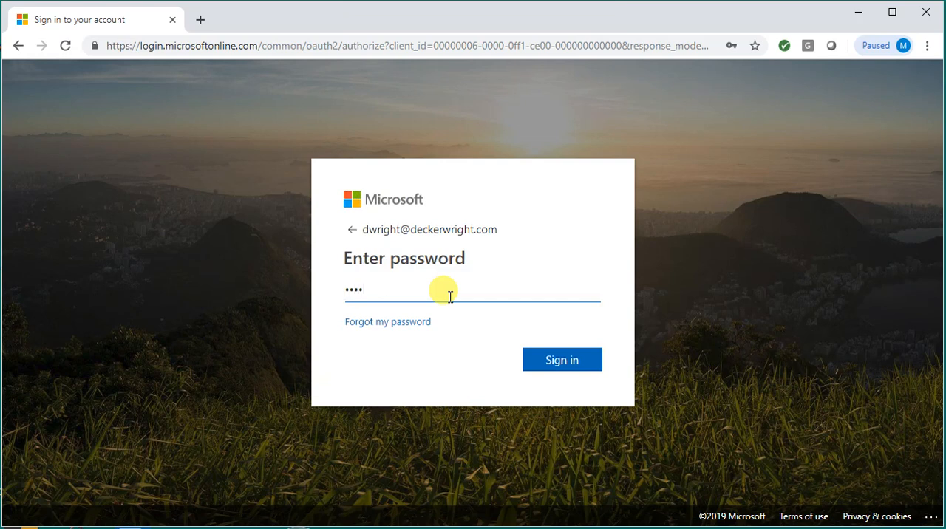
type("••••")
key("Return")
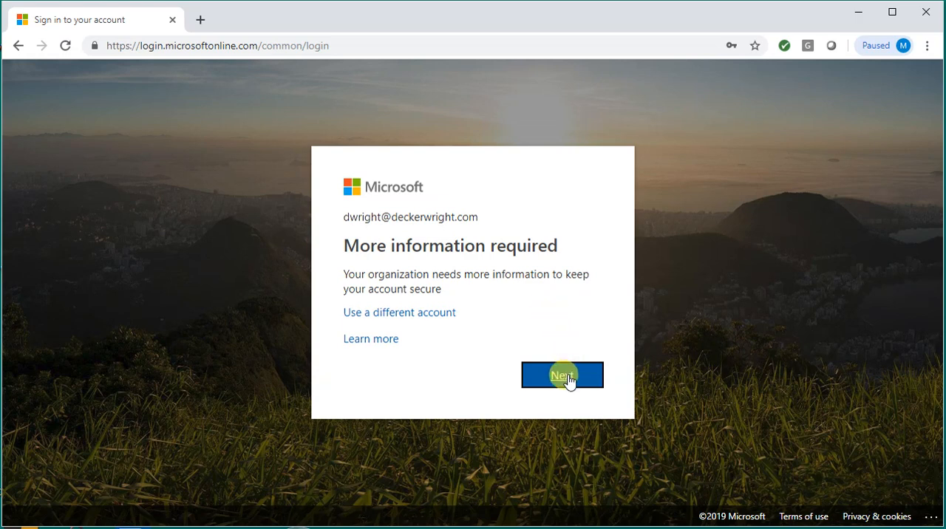
left_click(563, 376)
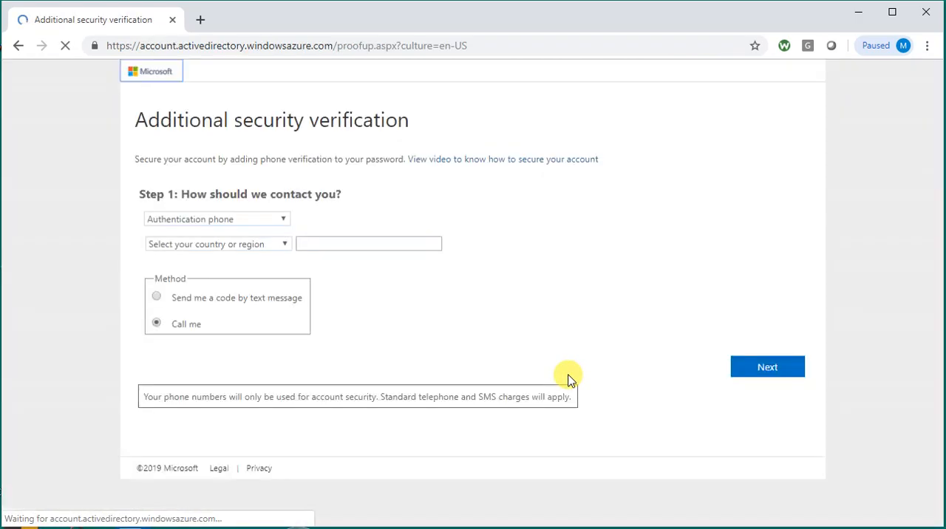
Step: Try Office phone as the contact option and switch back to Authentication phone
left_click(286, 220)
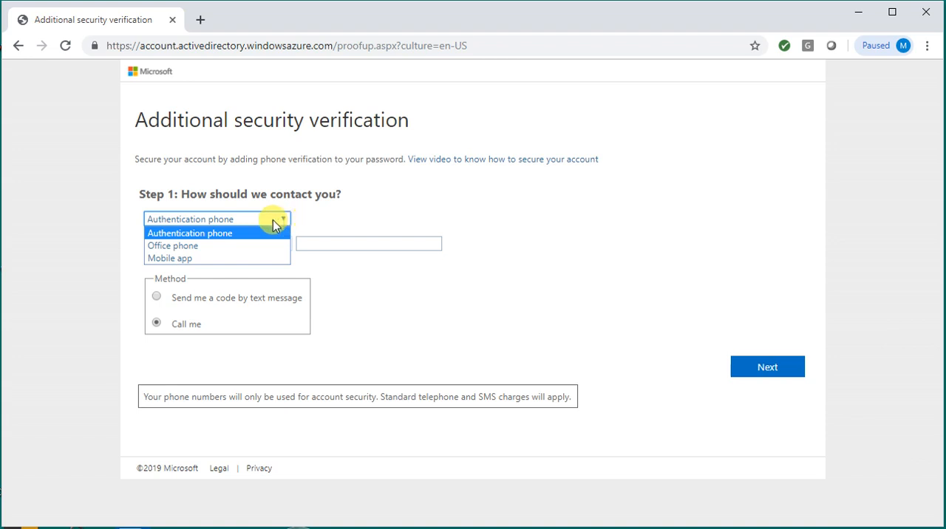
left_click(196, 247)
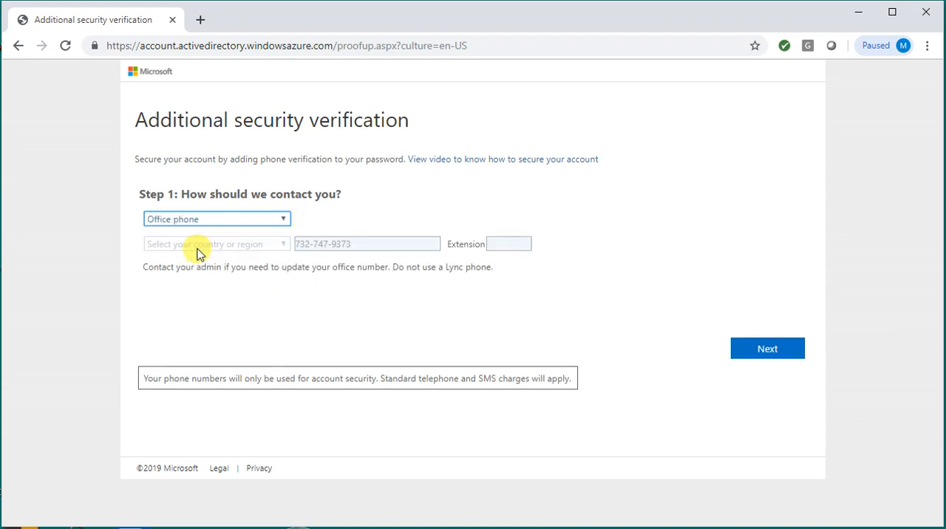
left_click(285, 221)
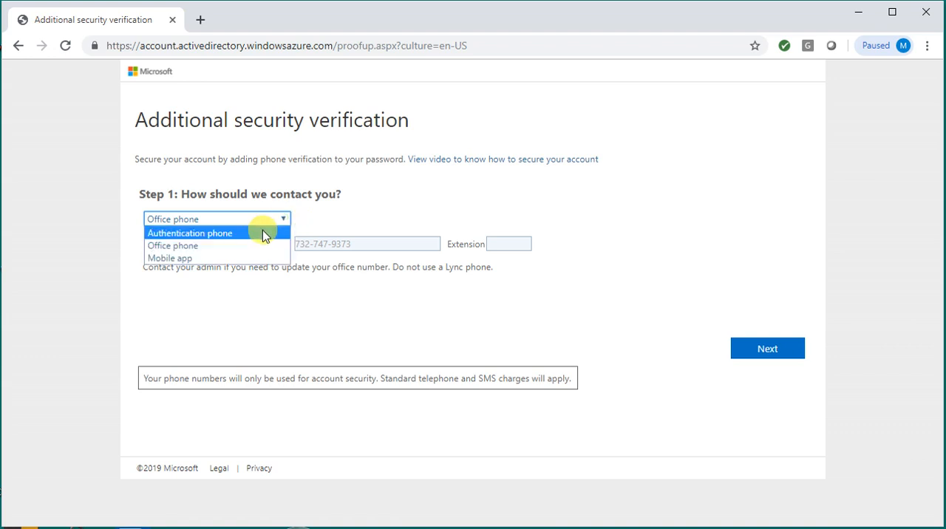
left_click(264, 234)
Step: Set the authentication phone's country to United States (+1) and enter the user's phone number
left_click(285, 245)
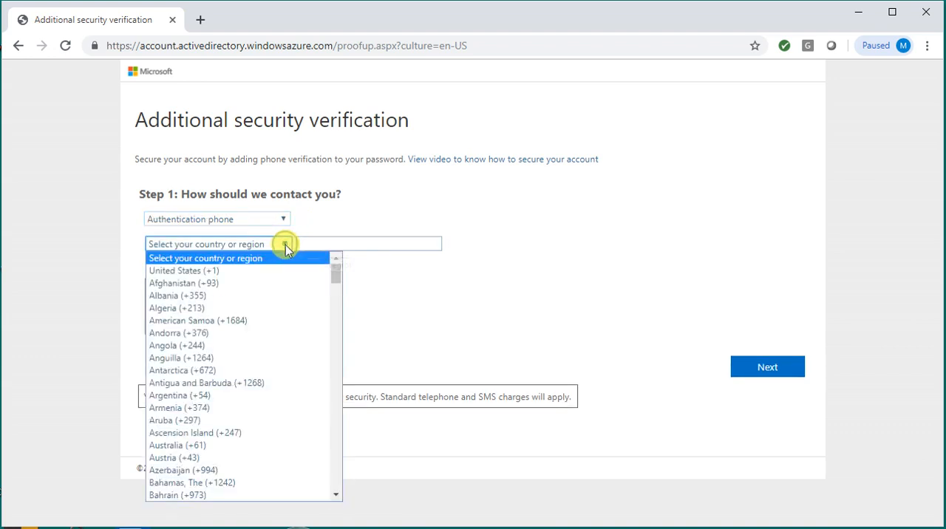
left_click(257, 270)
left_click(332, 242)
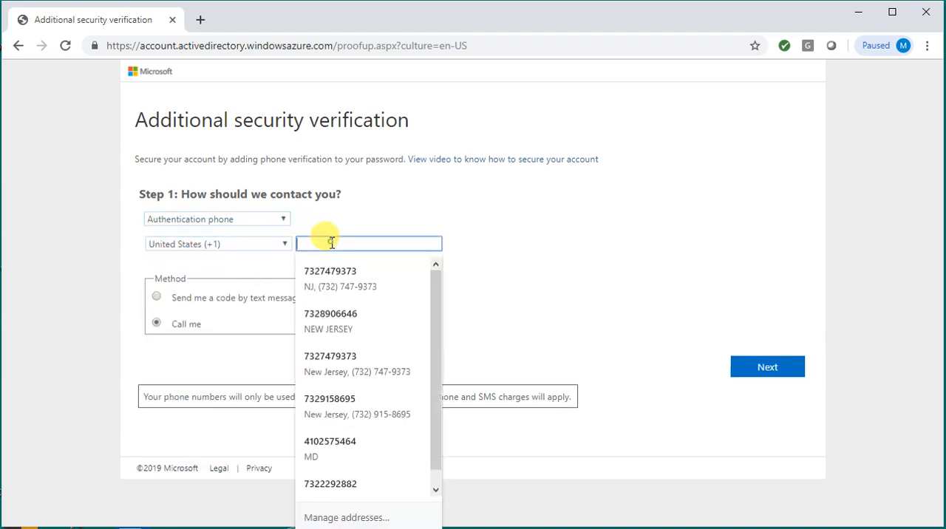
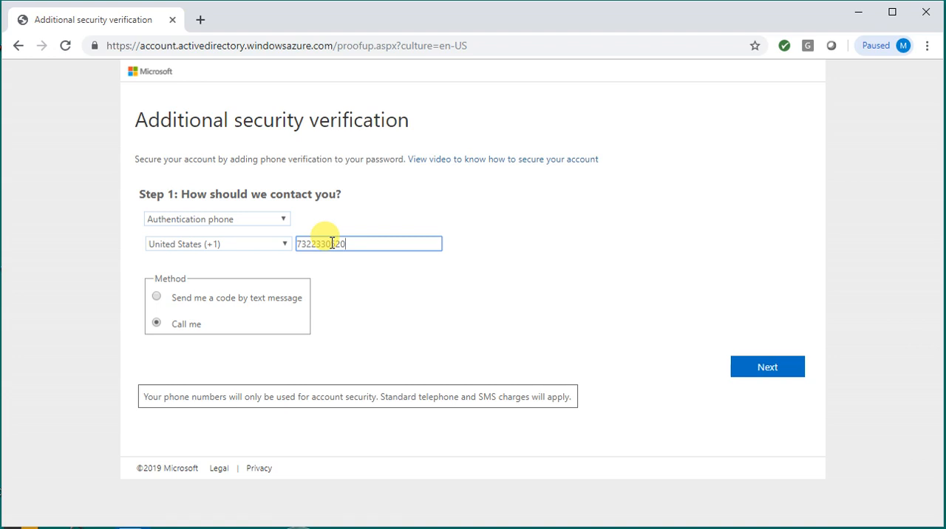
Step: Choose to receive the code by text message, keep Authentication phone as the contact option and continue to code entry
left_click(156, 296)
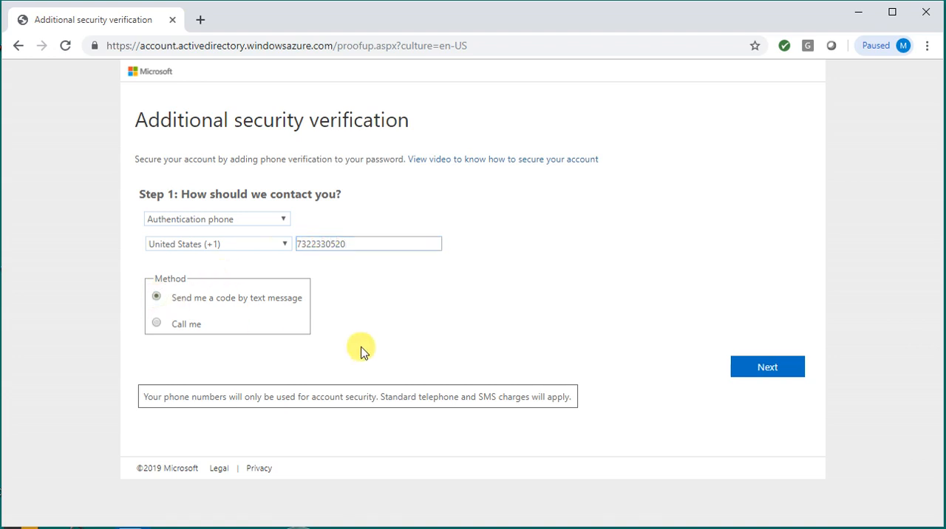
left_click(284, 219)
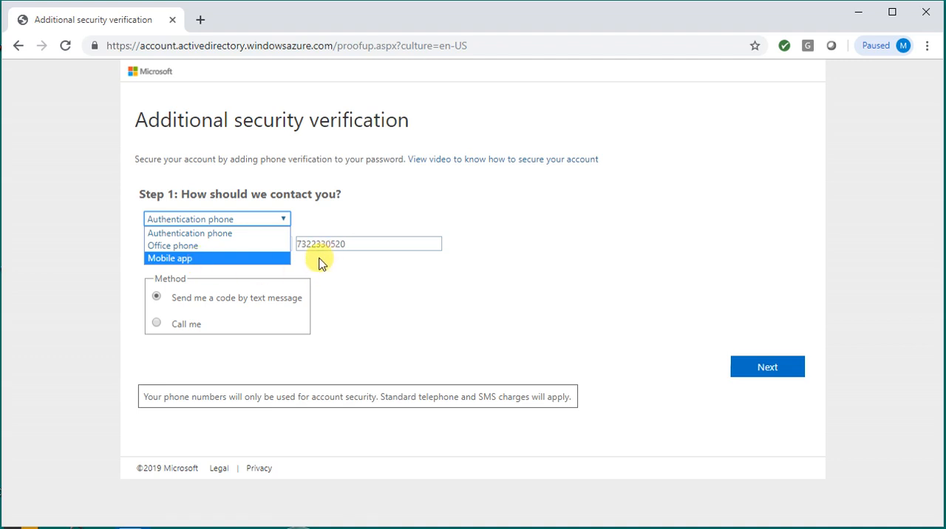
left_click(206, 235)
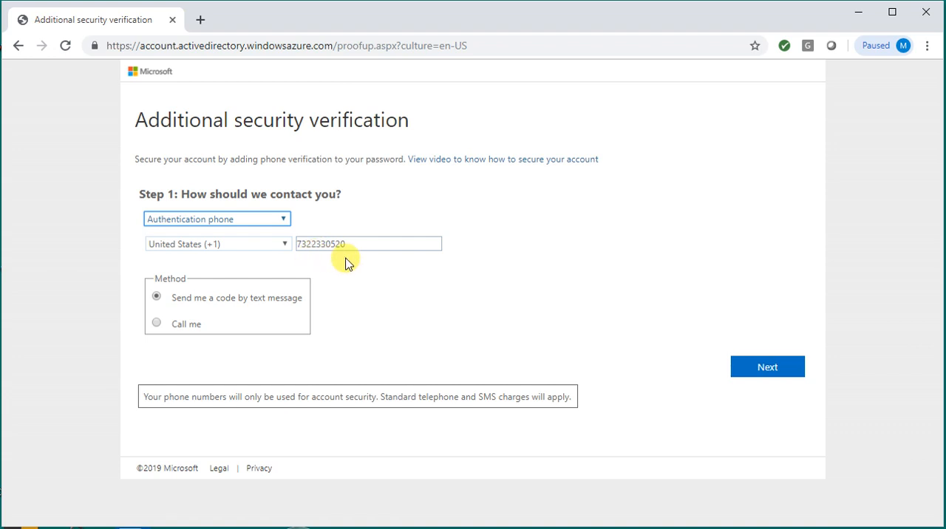
left_click(766, 369)
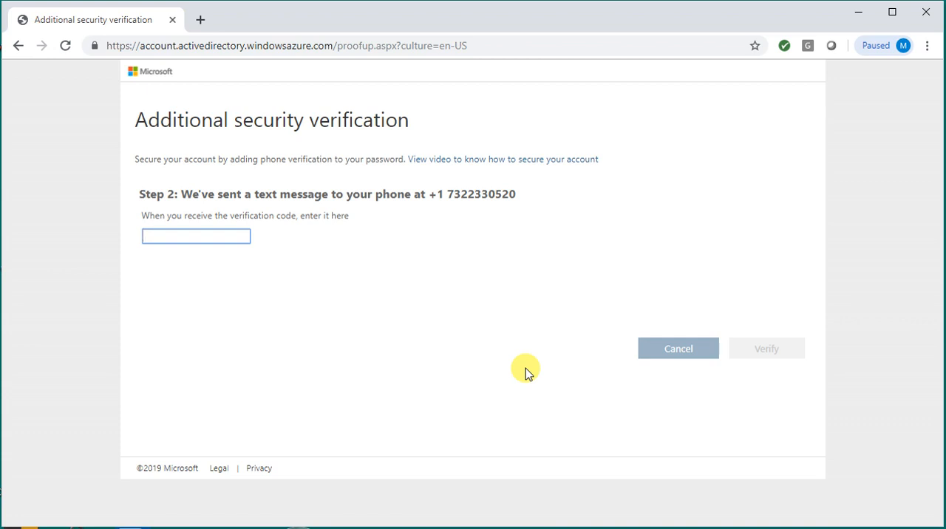
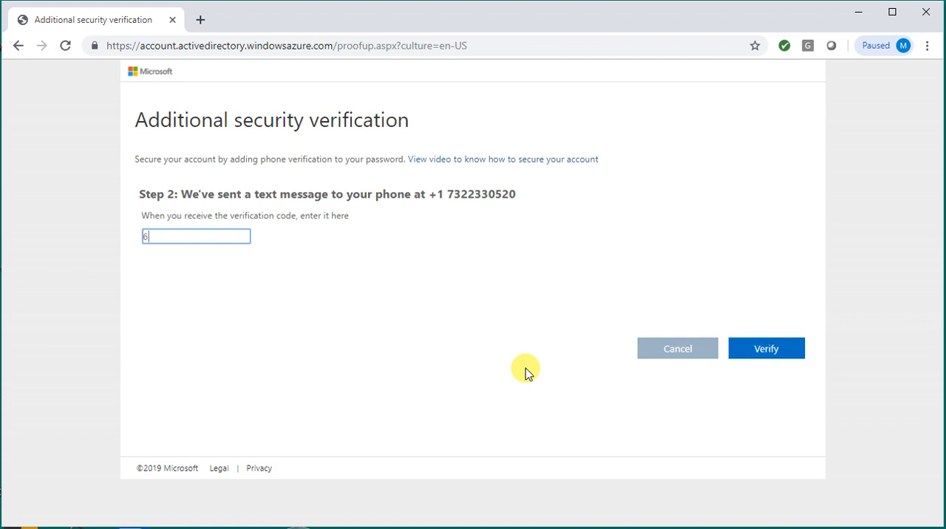
Step: Enter the verification code received by text message, verify it and finish the additional security verification setup
left_click(768, 351)
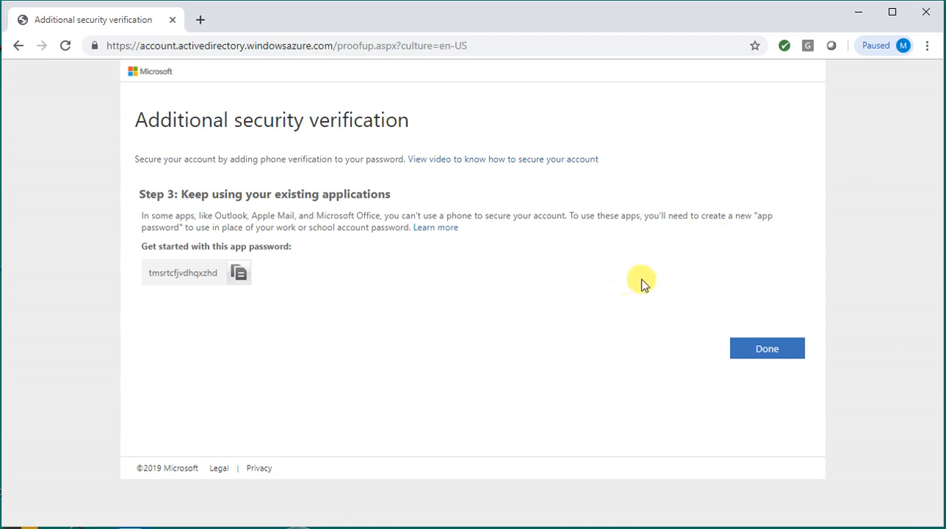
left_click(769, 352)
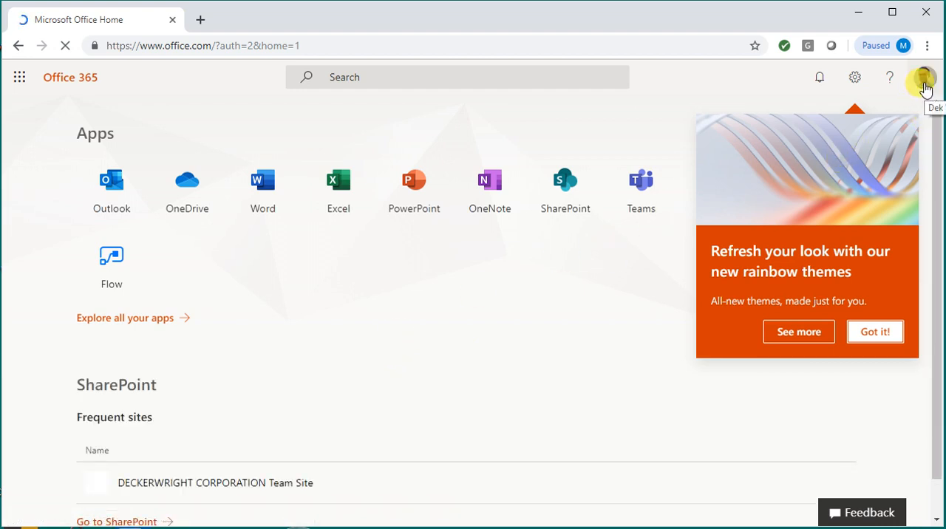
Step: Open the app passwords management page from the additional security verification settings of the signed-in user's Office 365 account
left_click(924, 88)
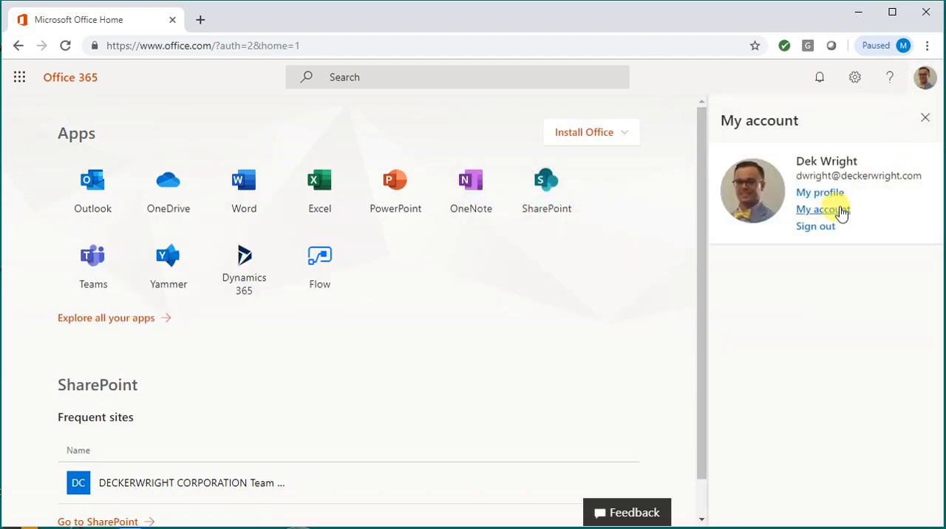
left_click(841, 213)
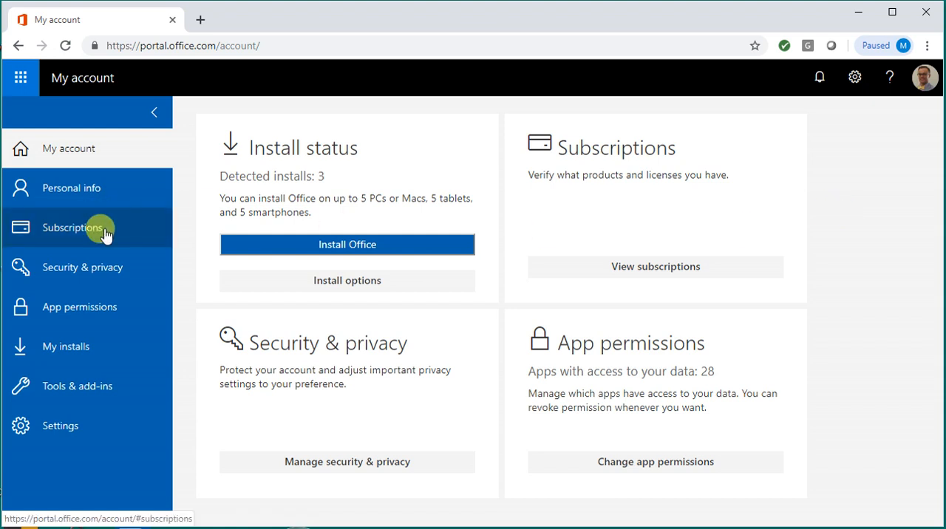
left_click(106, 276)
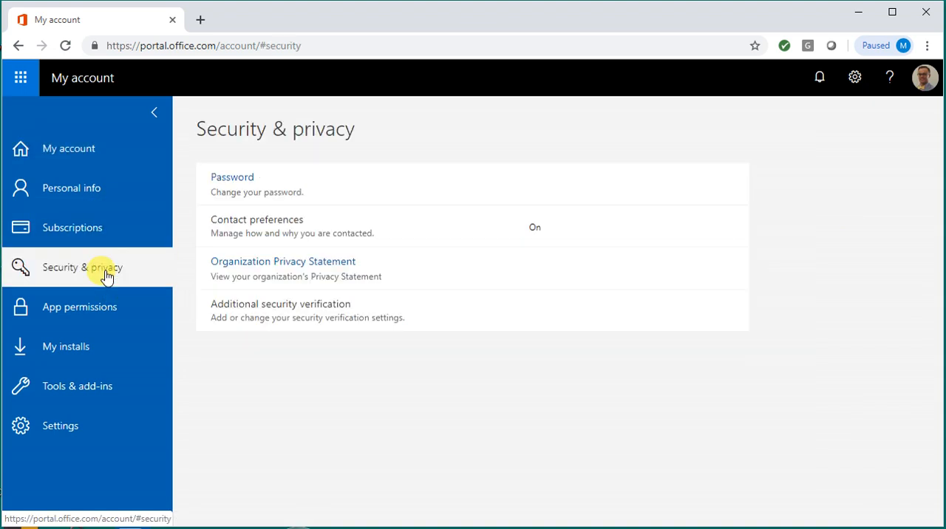
left_click(259, 300)
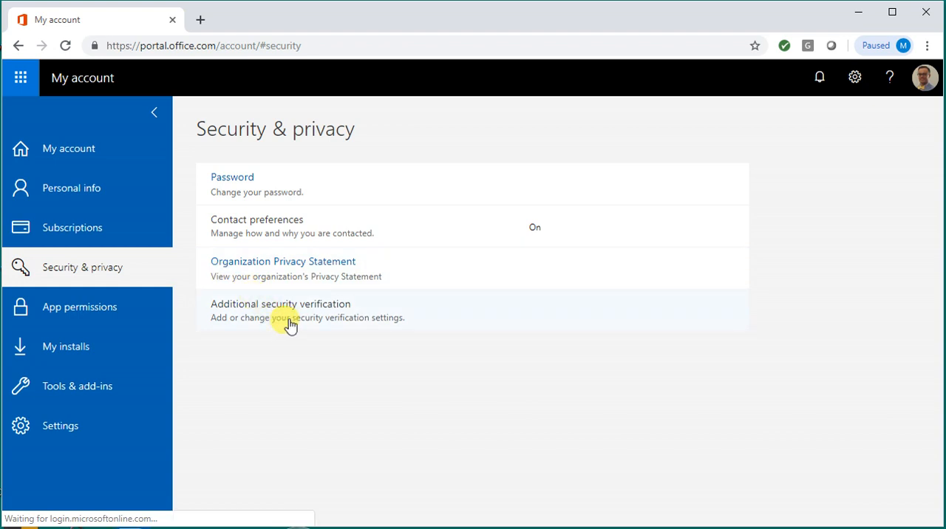
left_click(290, 326)
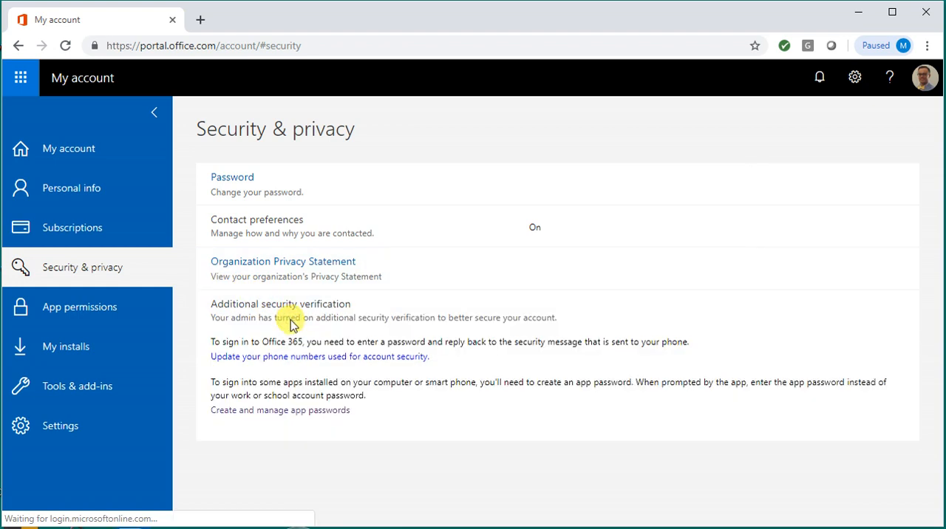
left_click(288, 412)
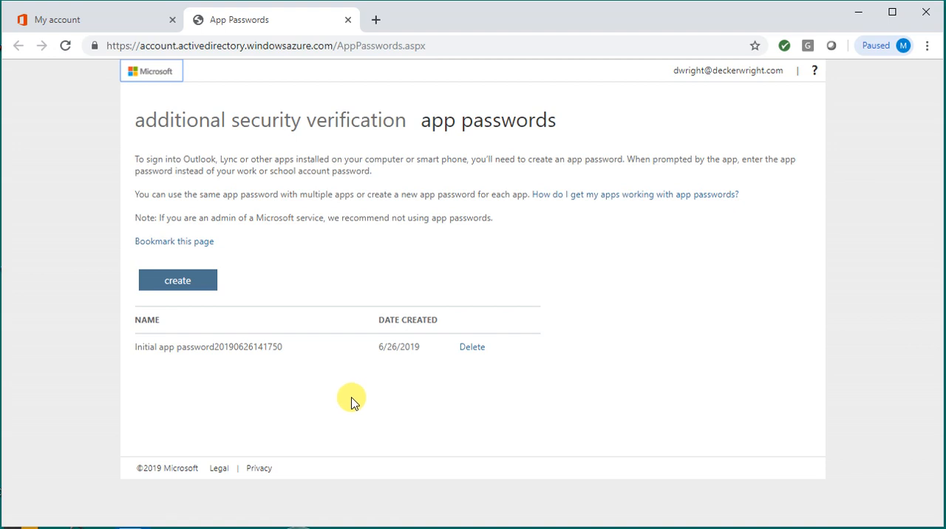
Step: Create a new app password named Outlook
left_click(175, 281)
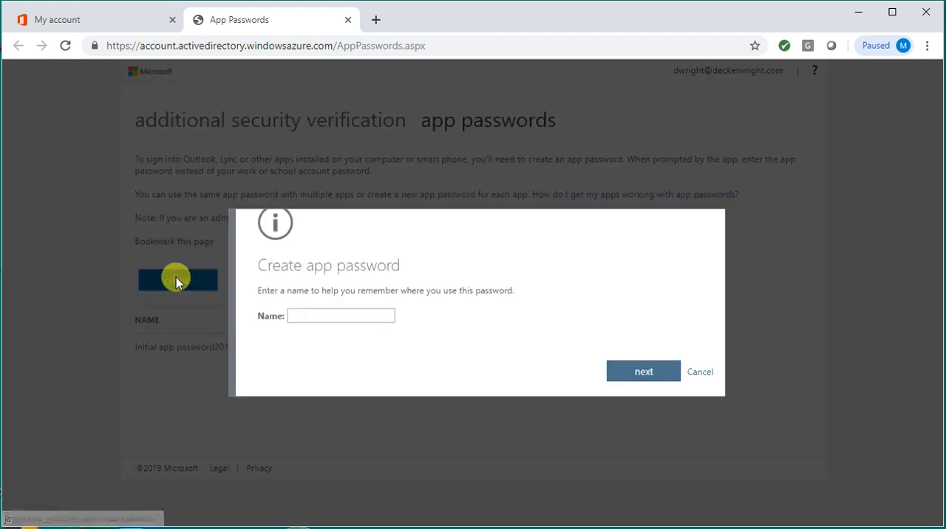
left_click(301, 316)
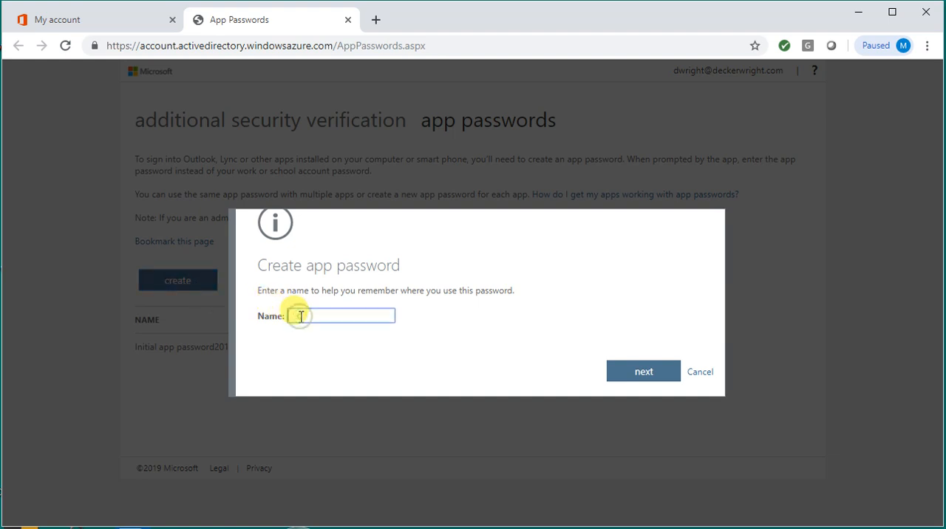
type("Outlook")
left_click(654, 381)
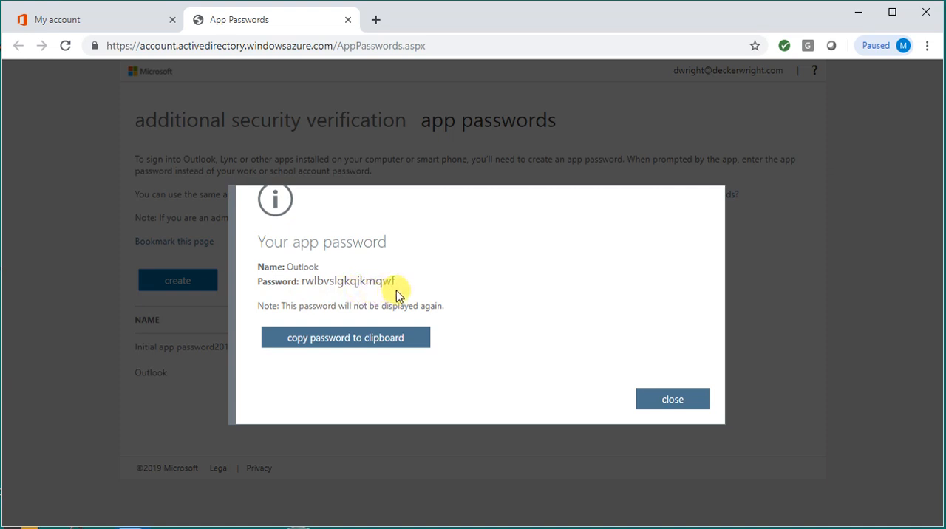
Step: Copy the generated Outlook app password and paste it into a blank Notepad document
left_click(347, 342)
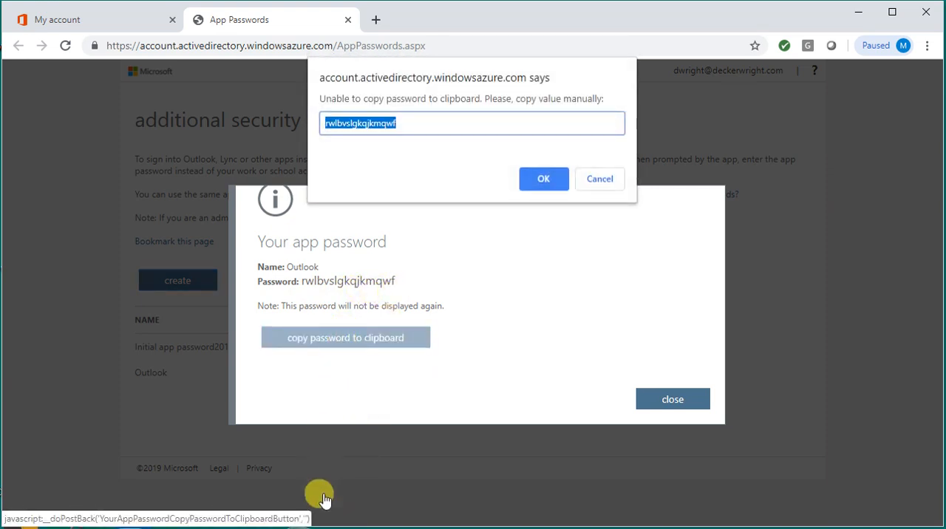
left_click(317, 528)
key("super+x")
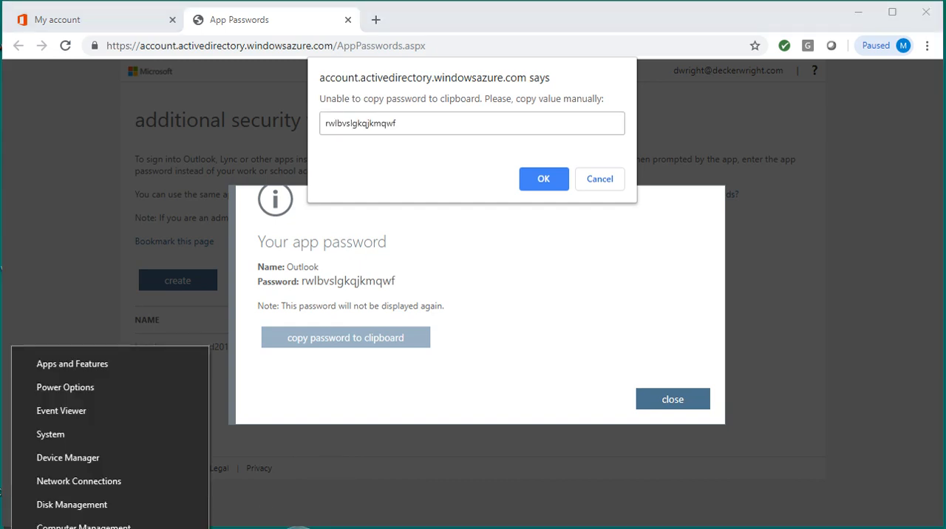
key("Escape")
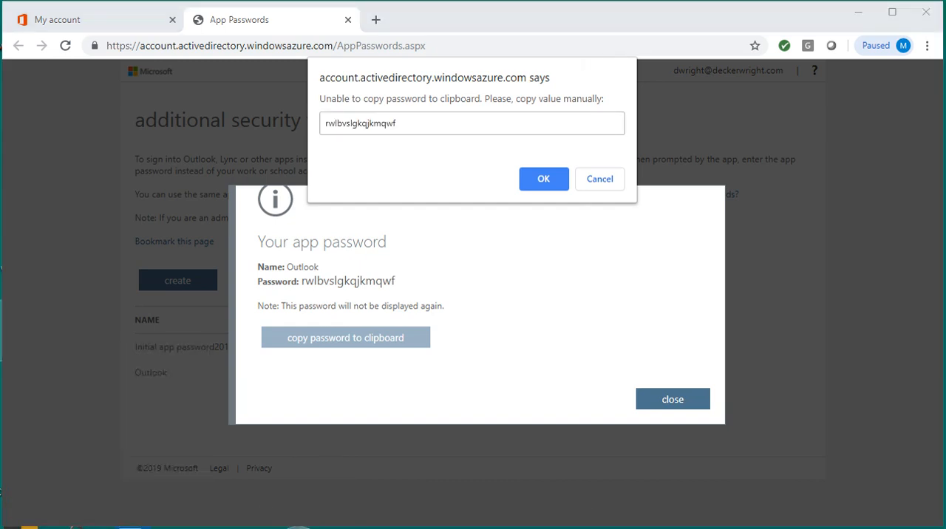
key("Return")
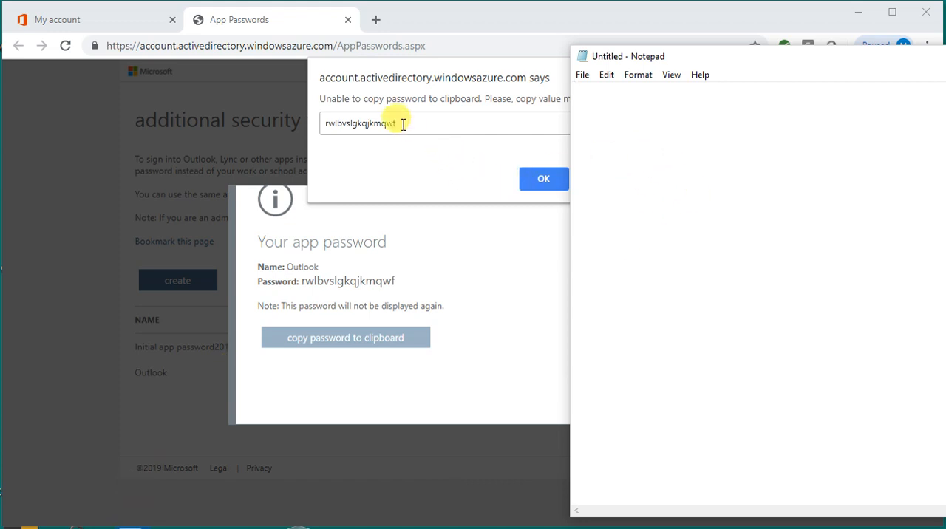
left_click_drag(401, 122, 243, 127)
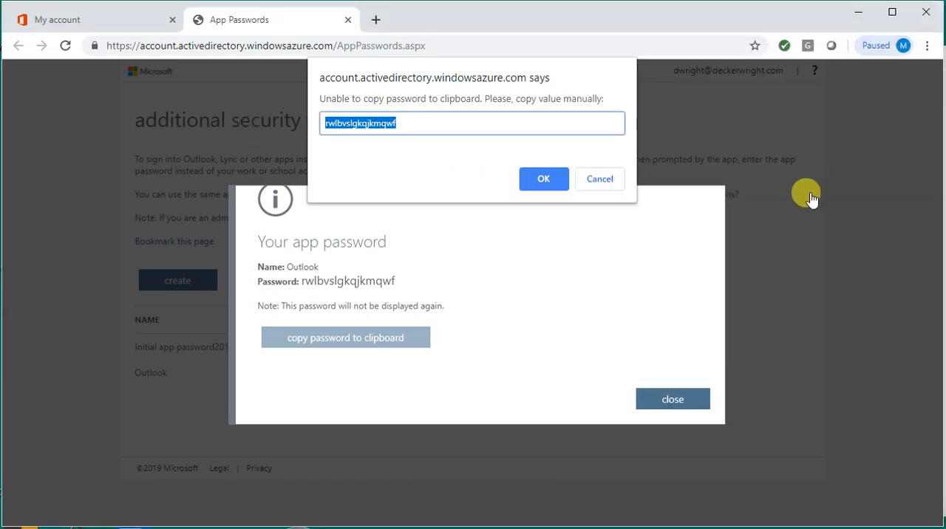
key("alt+Tab")
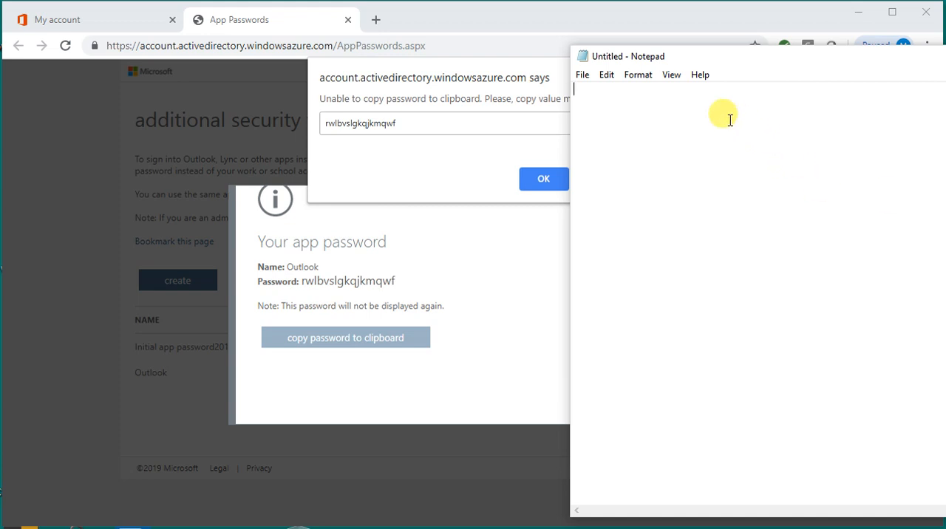
key("ctrl+v")
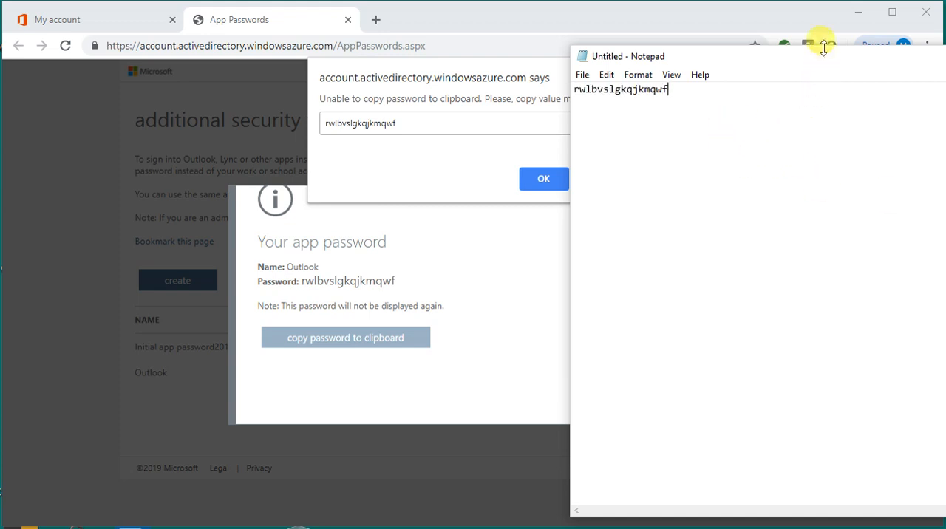
Step: Move the Notepad window aside, dismiss the manual copy prompt and close the app password dialog
left_click_drag(823, 47, 945, 289)
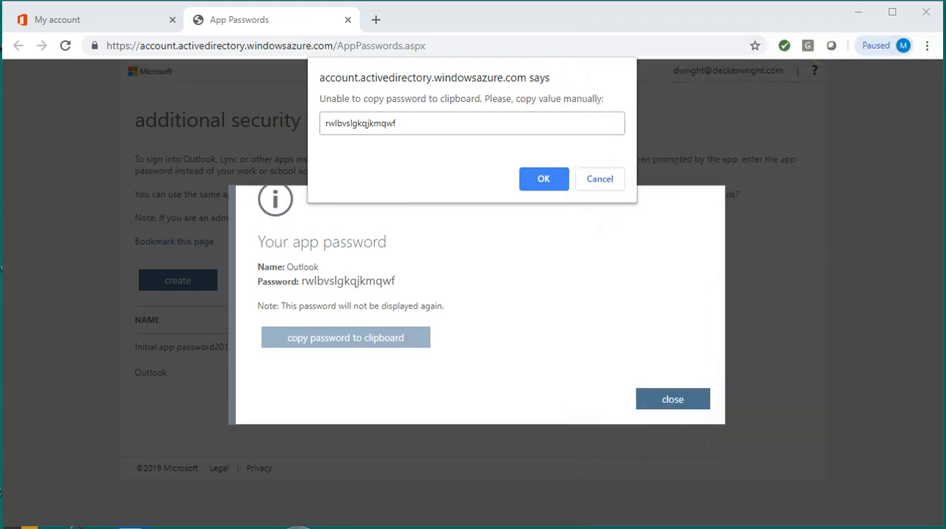
left_click(544, 177)
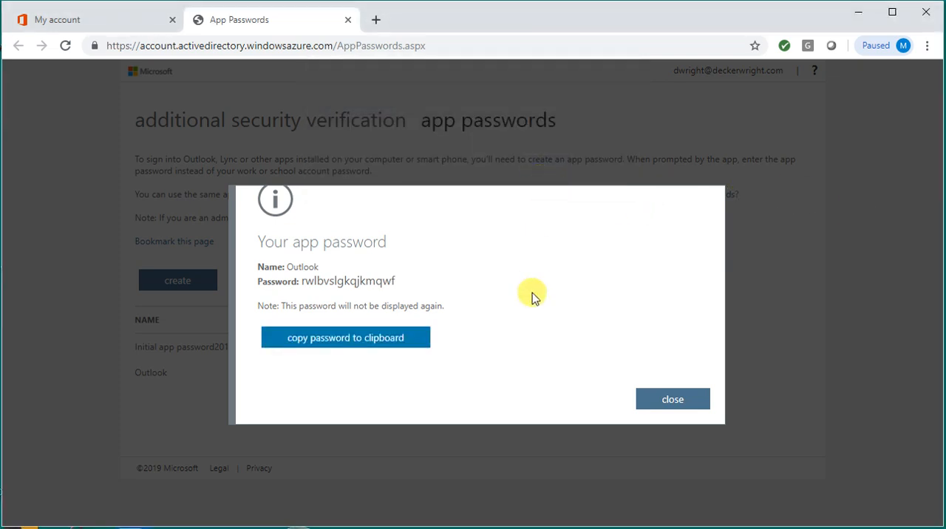
left_click(671, 402)
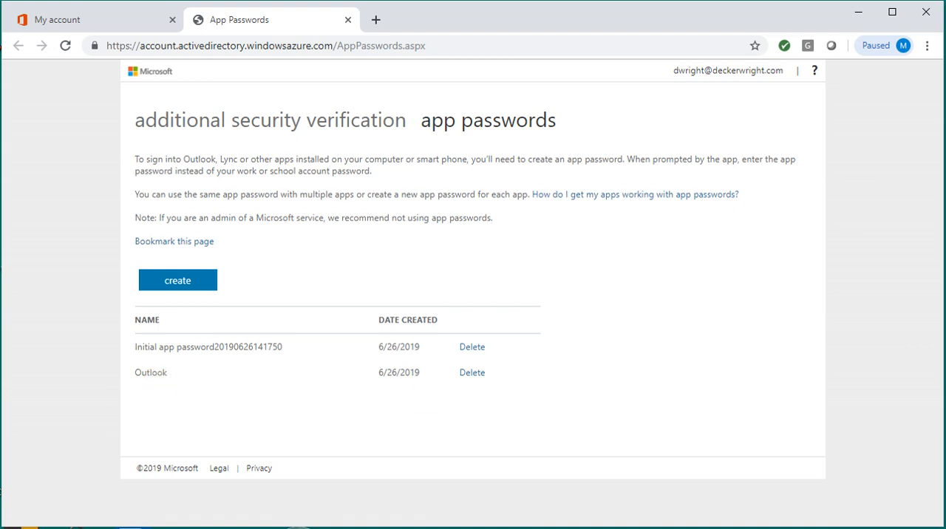
Step: Reposition the Notepad window with the saved app password so it sits beside the app passwords list
left_click_drag(702, 301, 629, 274)
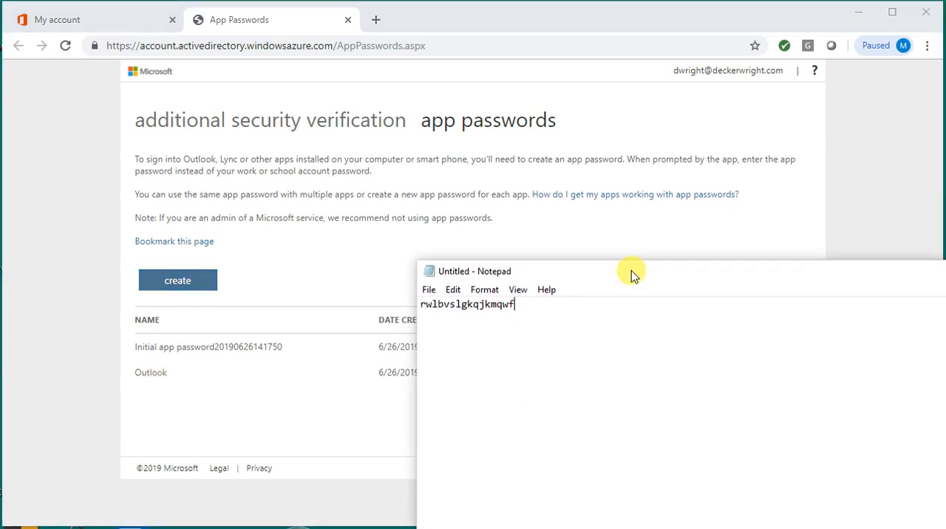
left_click_drag(632, 274, 945, 288)
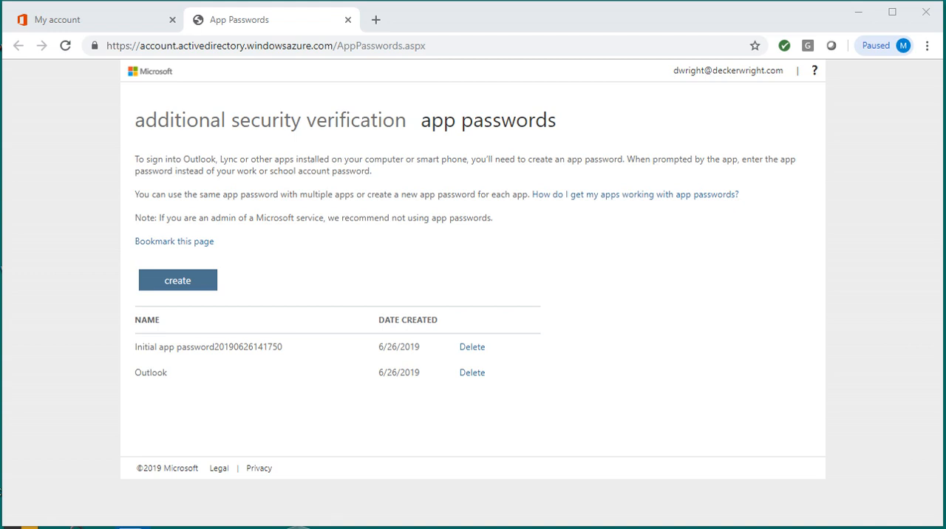
left_click_drag(945, 282, 945, 292)
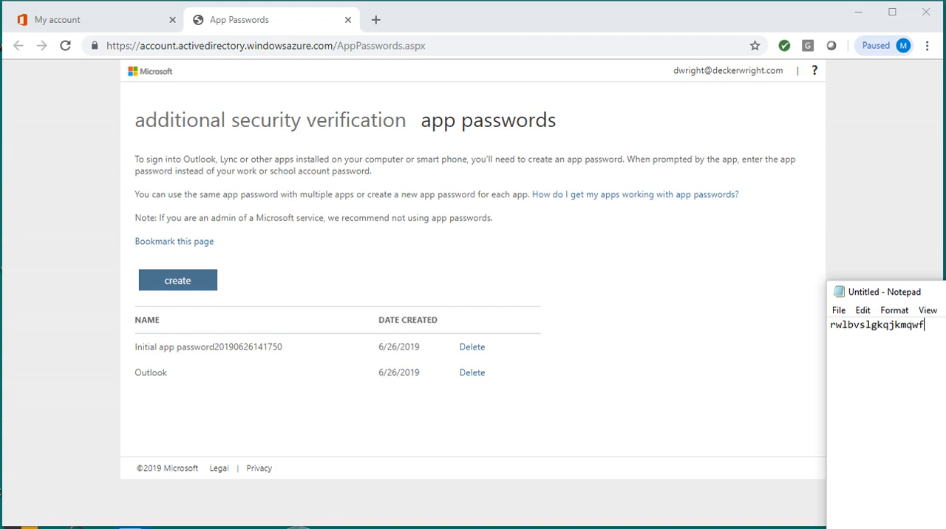
left_click_drag(938, 291, 908, 312)
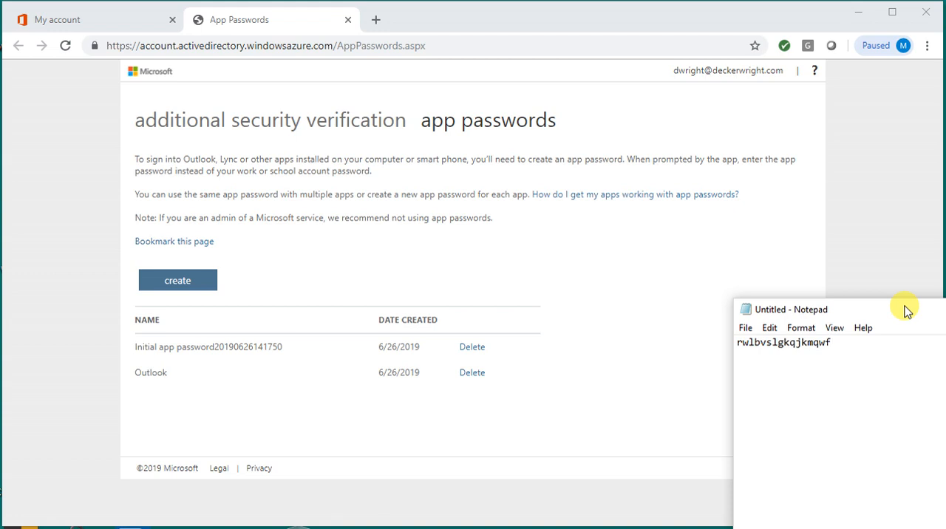
left_click_drag(908, 310, 891, 328)
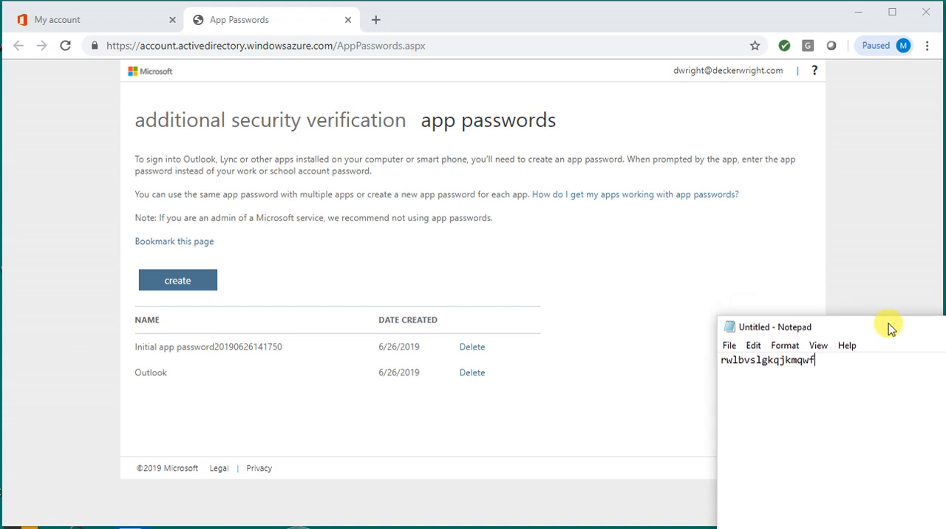